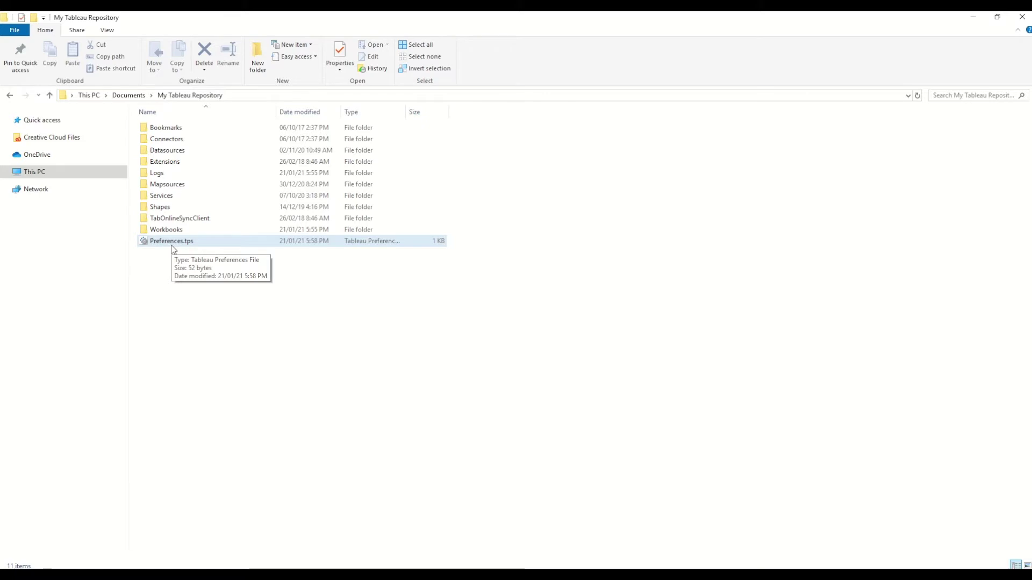
Open Preferences.tps from My Tableau Repository with Edit with Notepad++
right_click(169, 248)
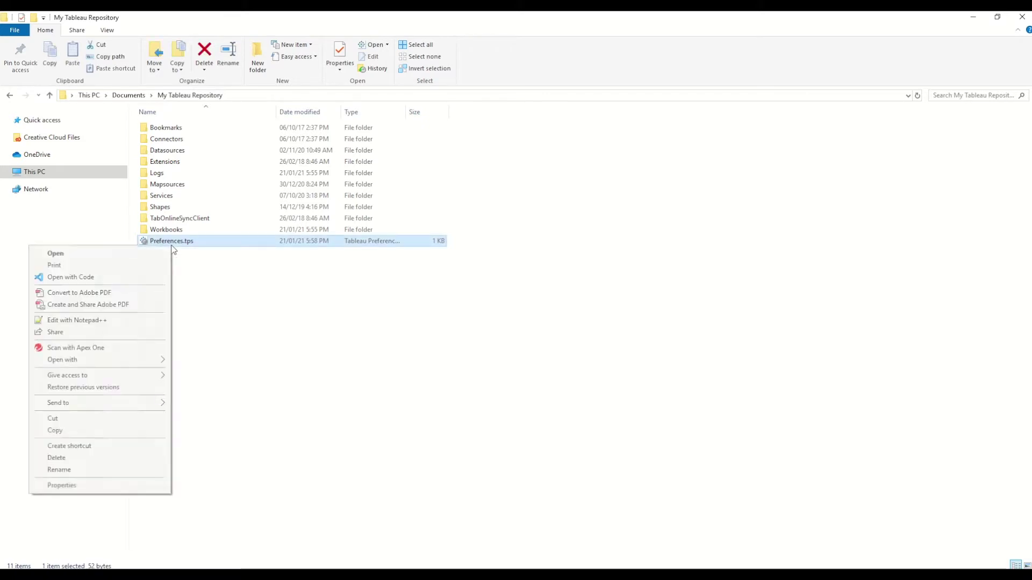
left_click(104, 320)
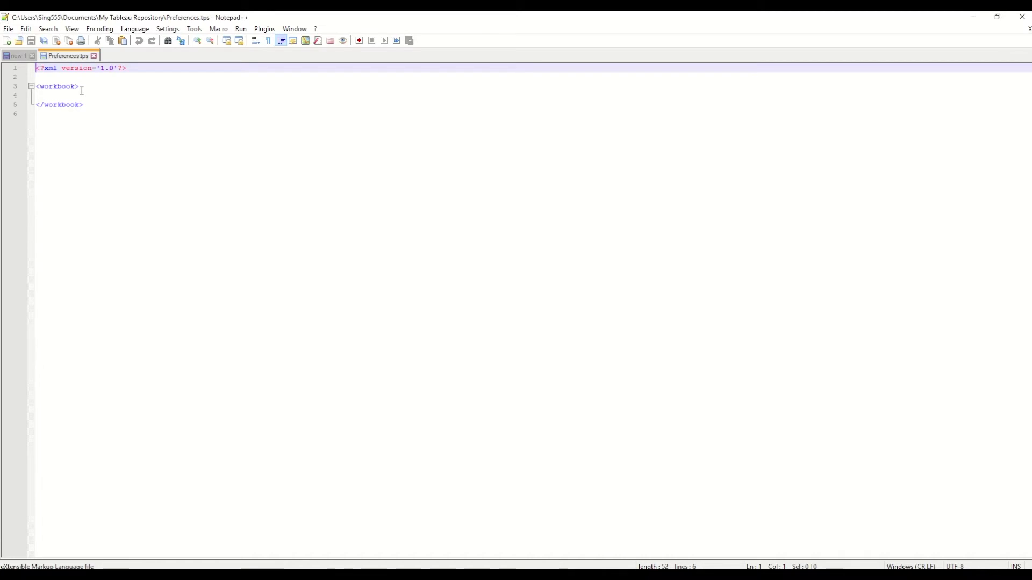
Review the NEON palette XML in the 'new 1' document and select all of it for copying
left_click(18, 58)
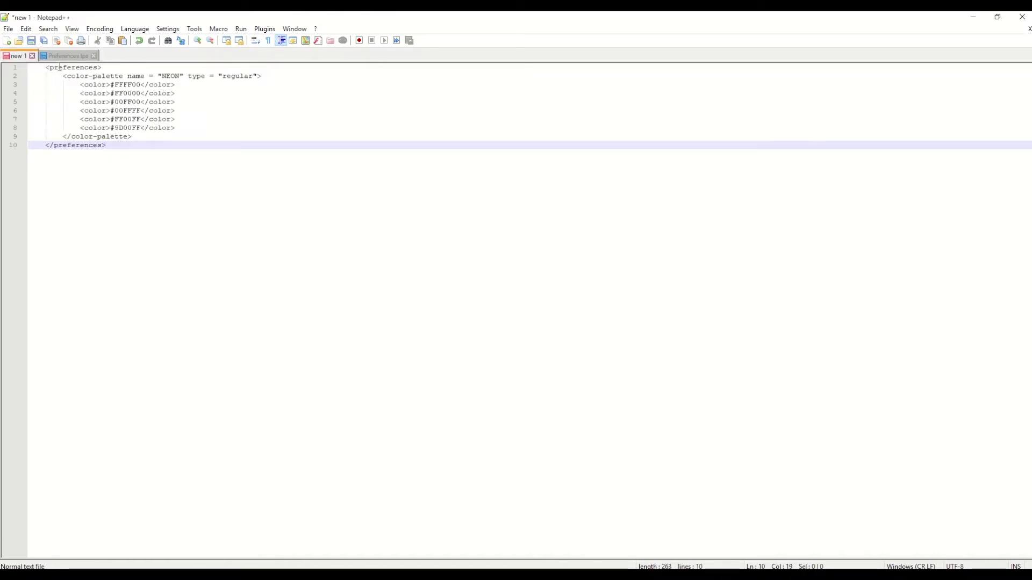
left_click_drag(48, 69, 102, 68)
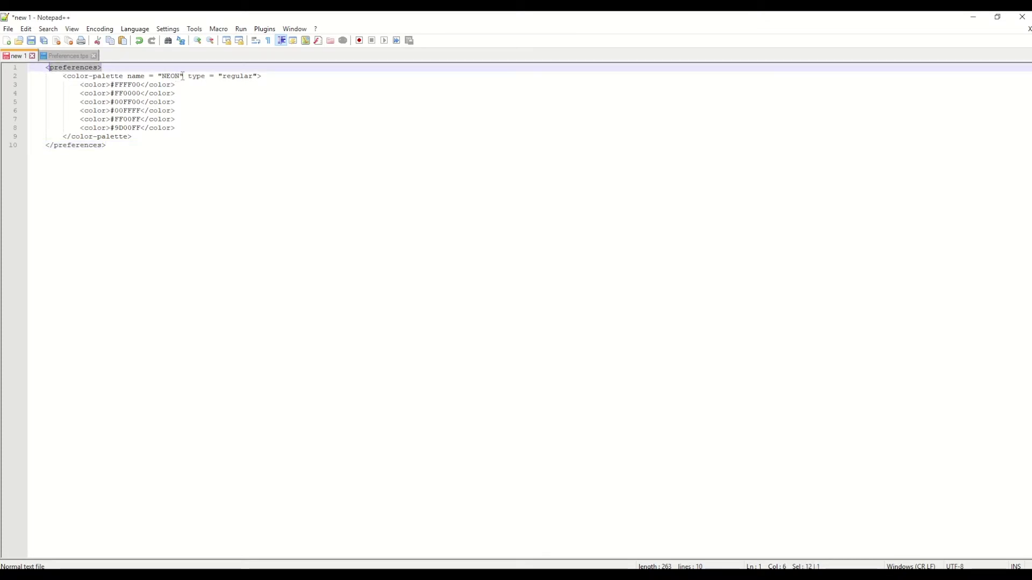
left_click_drag(183, 76, 162, 76)
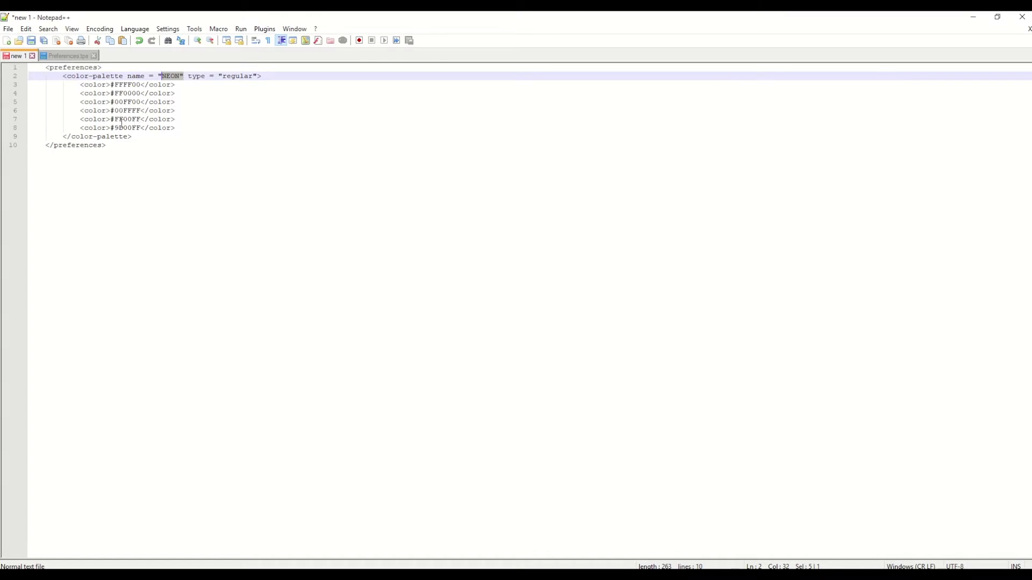
left_click(154, 158)
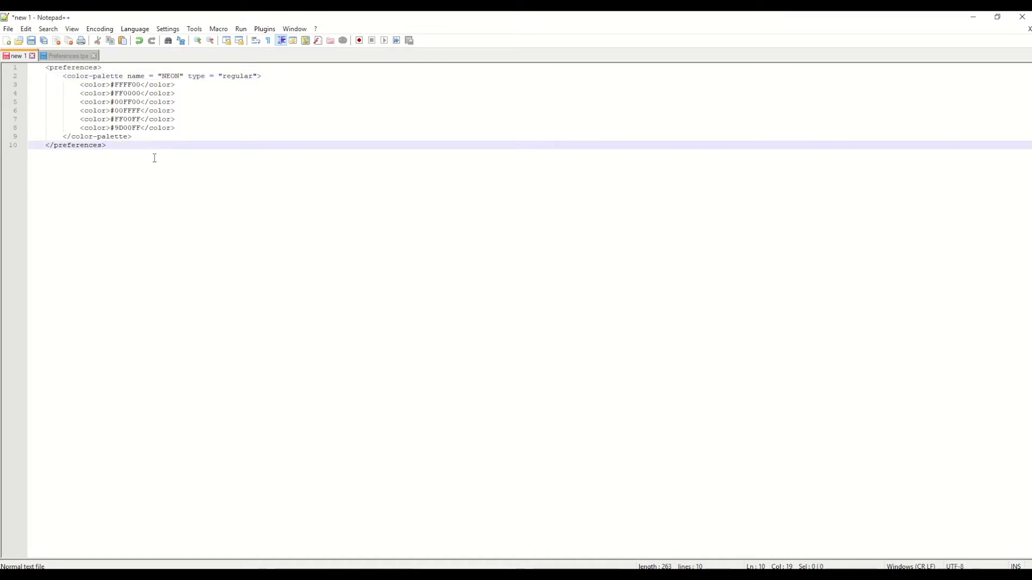
key("ctrl+a")
key("ctrl+c")
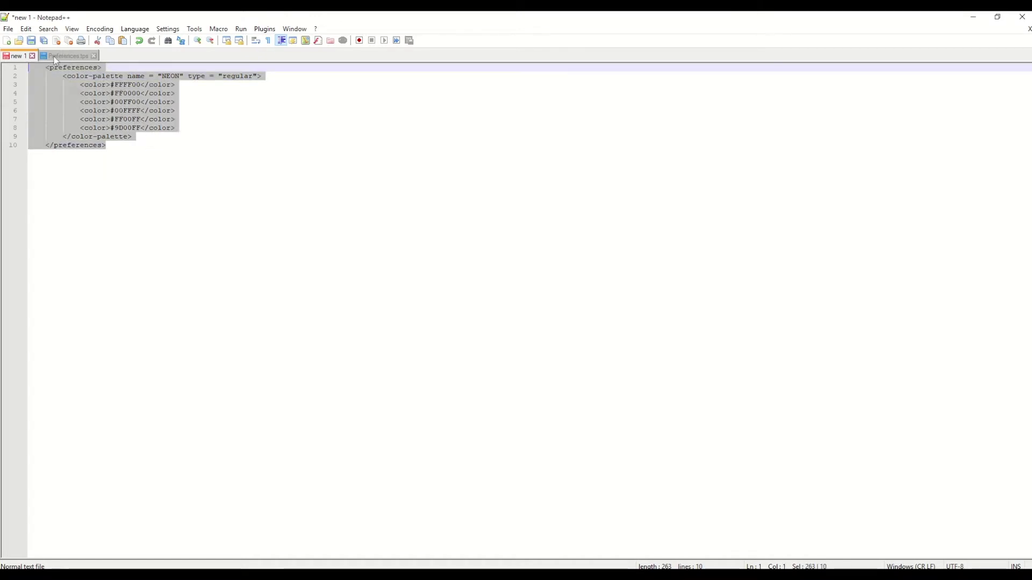
left_click(56, 56)
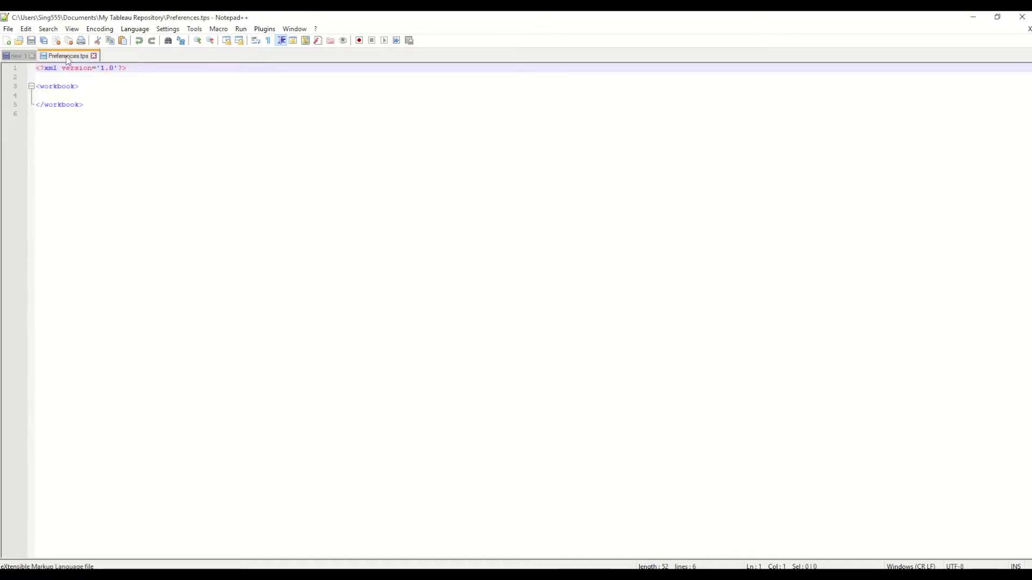
Paste the NEON palette block inside the workbook element of Preferences.tps, then view the neon hex-code page
left_click(79, 95)
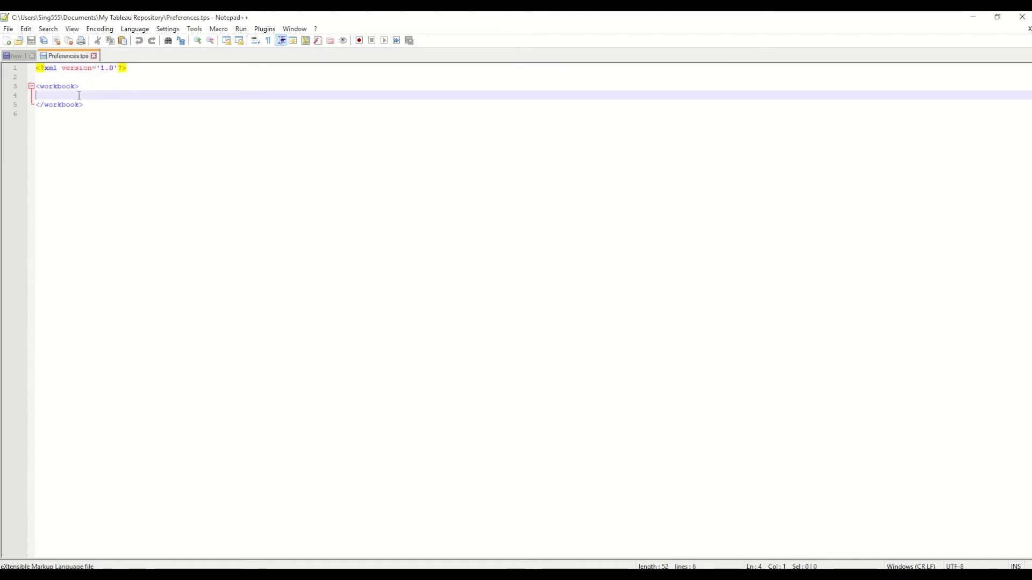
key("ctrl+v")
left_click(301, 149)
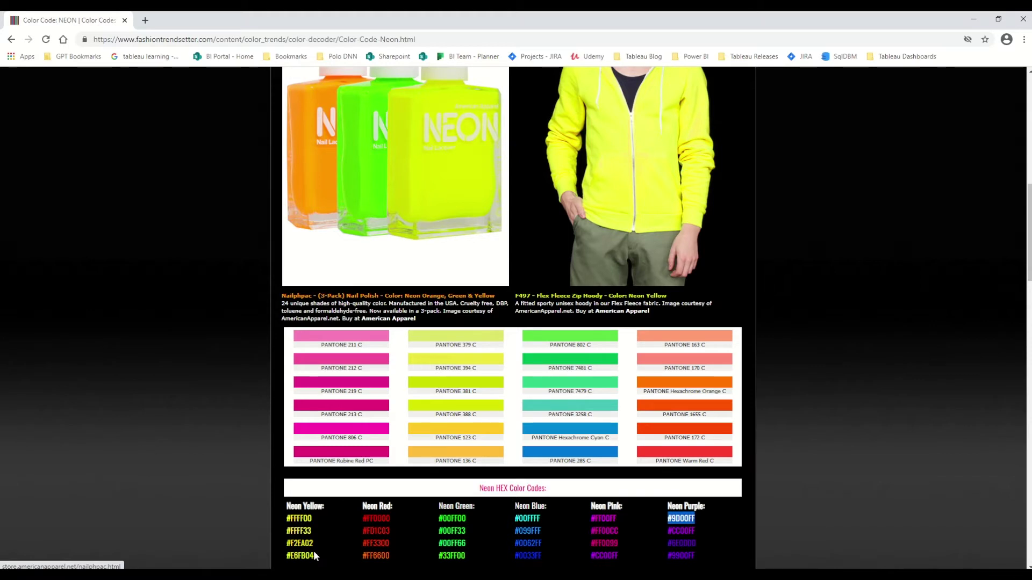
left_click(378, 515)
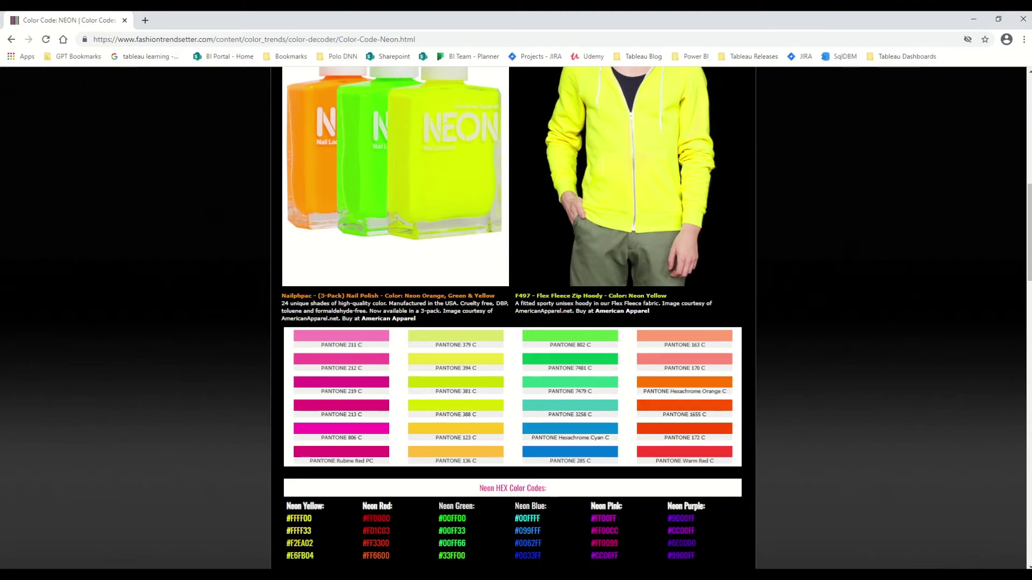
Glance at the Tableau neon dashboard, then return to Preferences.tps in Notepad++
key("alt+Tab")
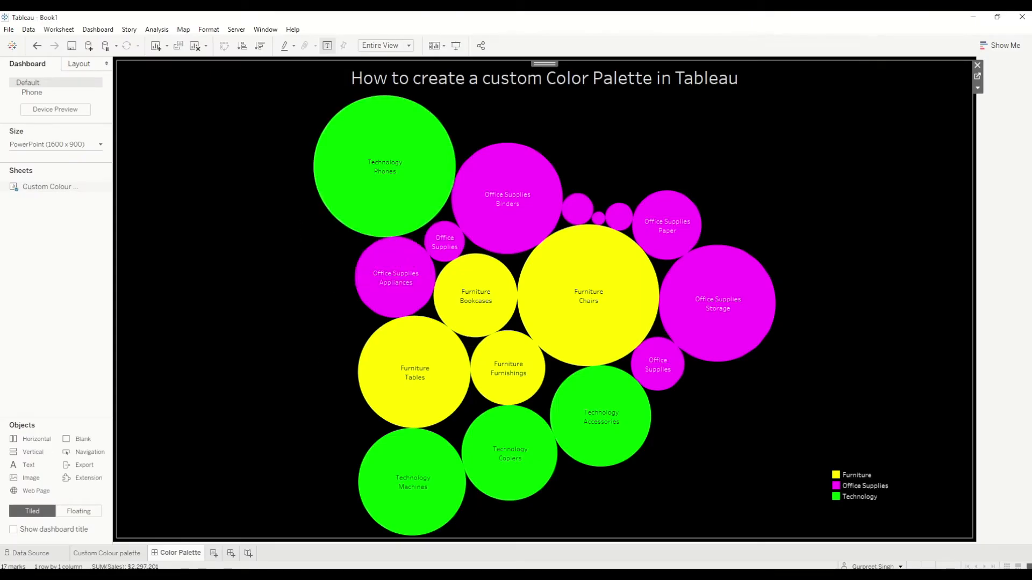
key("alt+Tab")
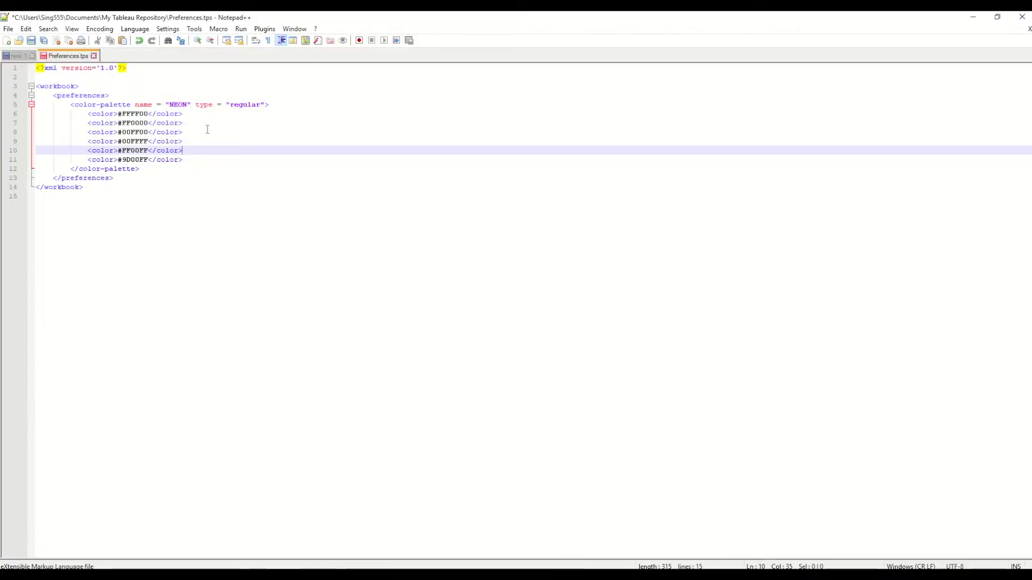
Save Preferences.tps with Ctrl+S, close its tab, and minimise Notepad++ to reveal Tableau
left_click(202, 211)
key("ctrl+s")
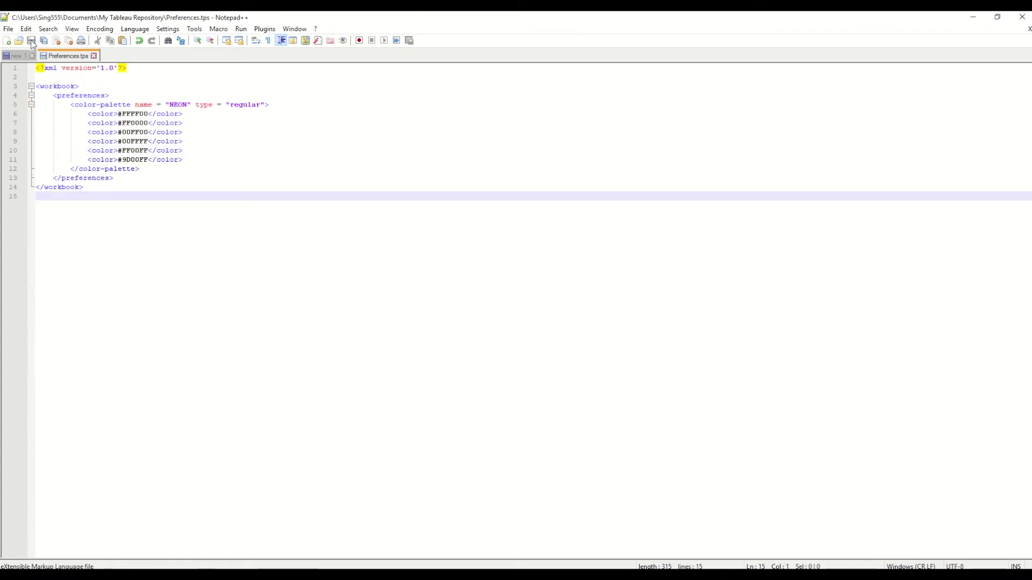
left_click(8, 28)
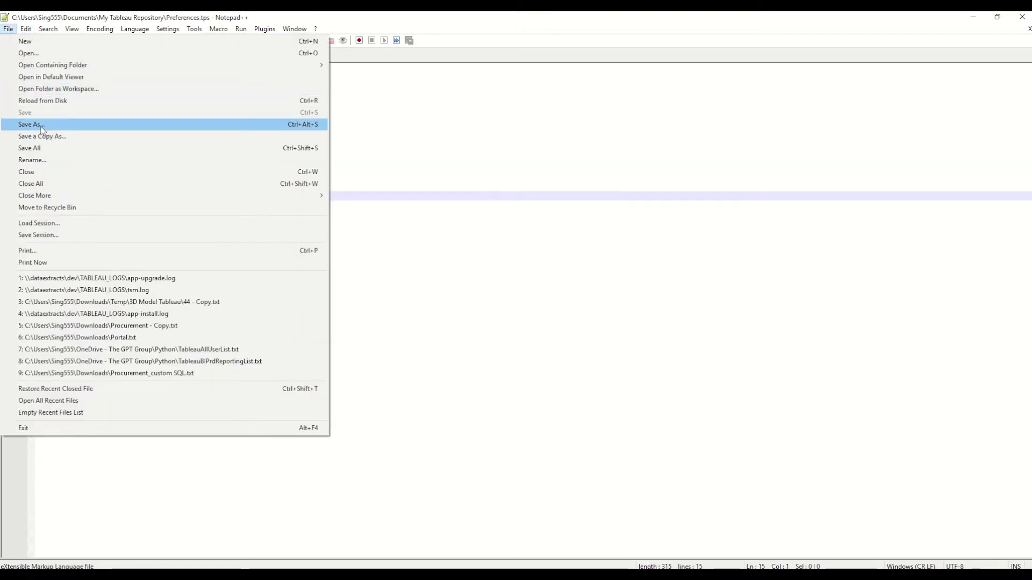
left_click(434, 185)
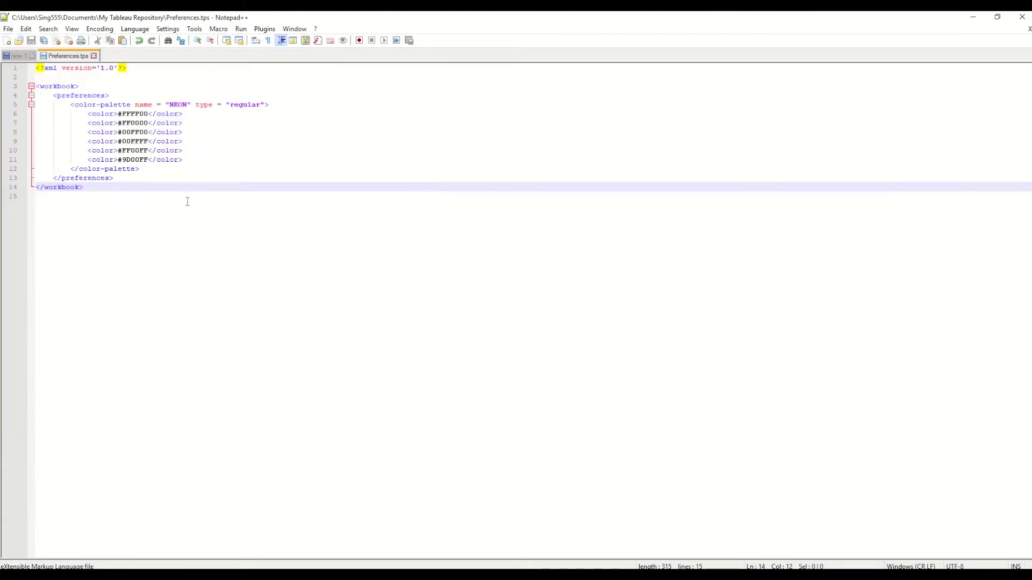
left_click(94, 56)
left_click(962, 17)
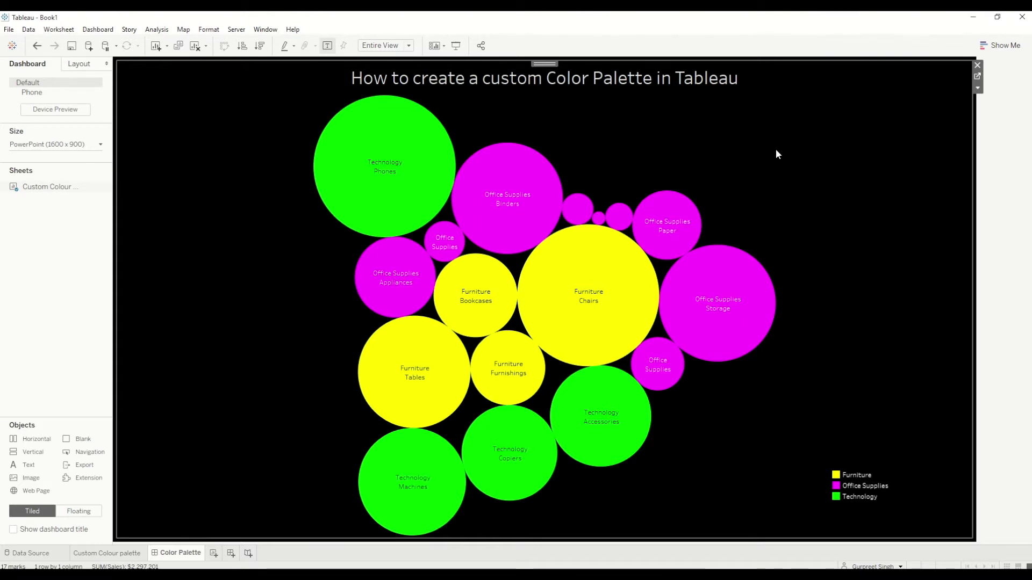
Quit Tableau without saving, relaunch, dismiss the update and recovery notices, and open Sample - Superstore
left_click(1017, 21)
left_click(553, 308)
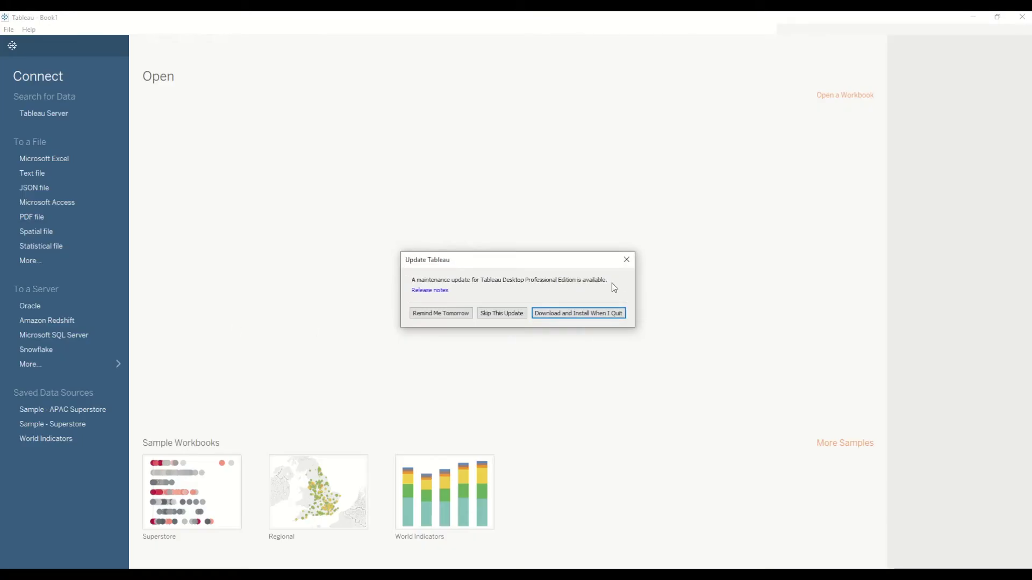
left_click(626, 260)
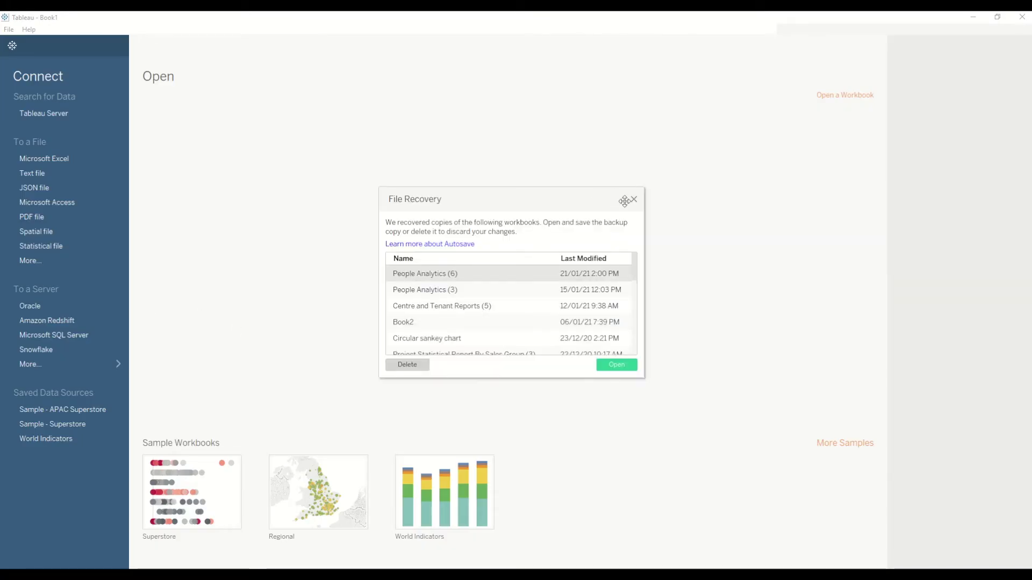
left_click(632, 199)
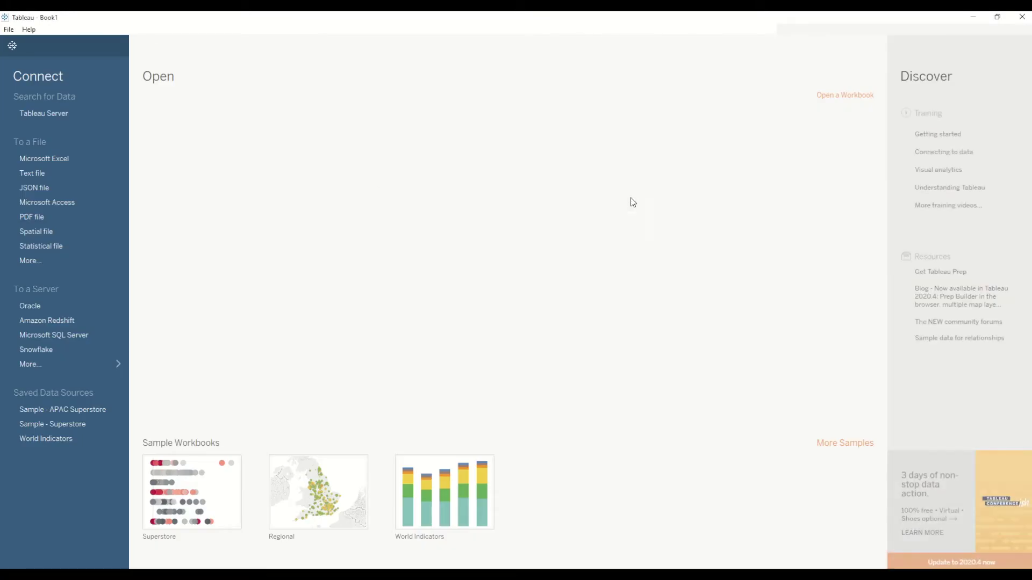
left_click(62, 423)
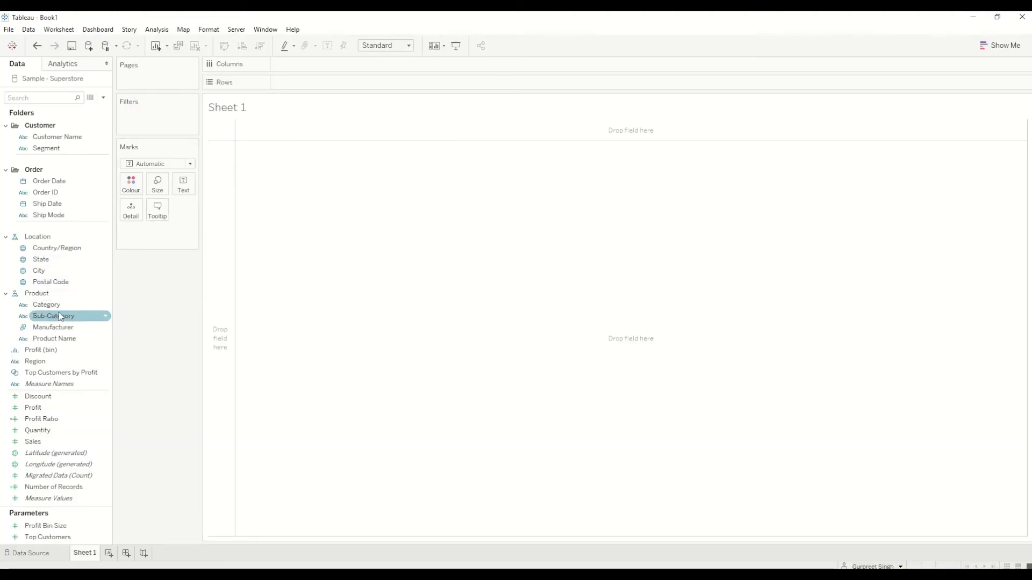
Build a horizontal bar chart of Sales by Sub-Category
left_click_drag(61, 321, 306, 64)
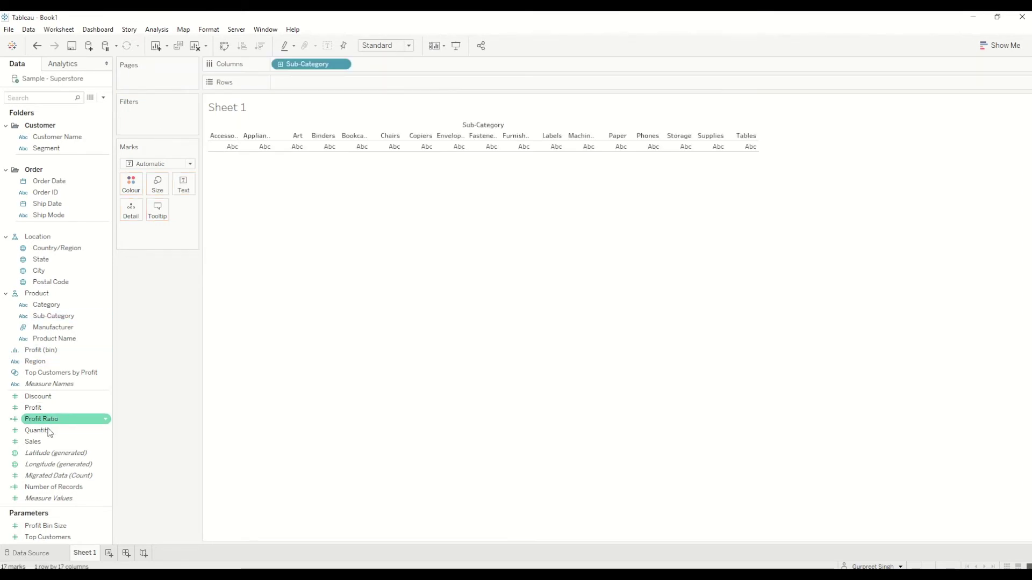
left_click_drag(47, 442, 269, 140)
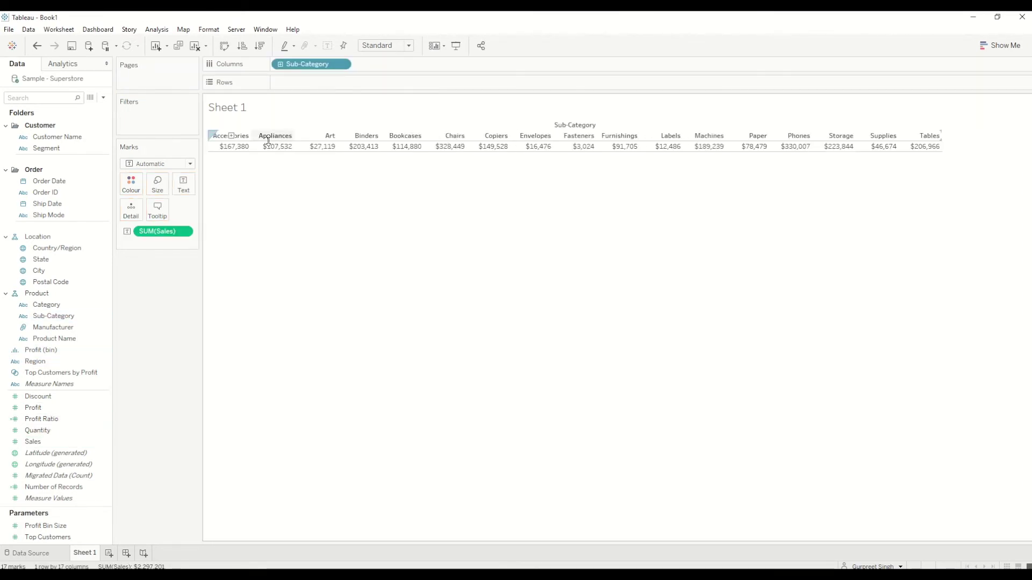
left_click(999, 45)
left_click(957, 125)
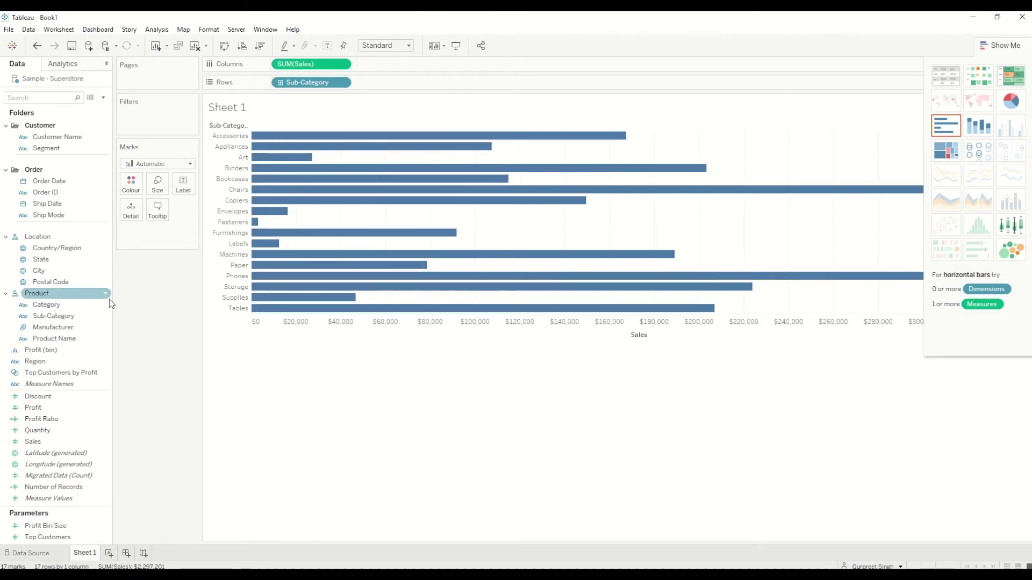
Colour the bars by Category and assign the custom NEON palette
left_click_drag(47, 305, 136, 187)
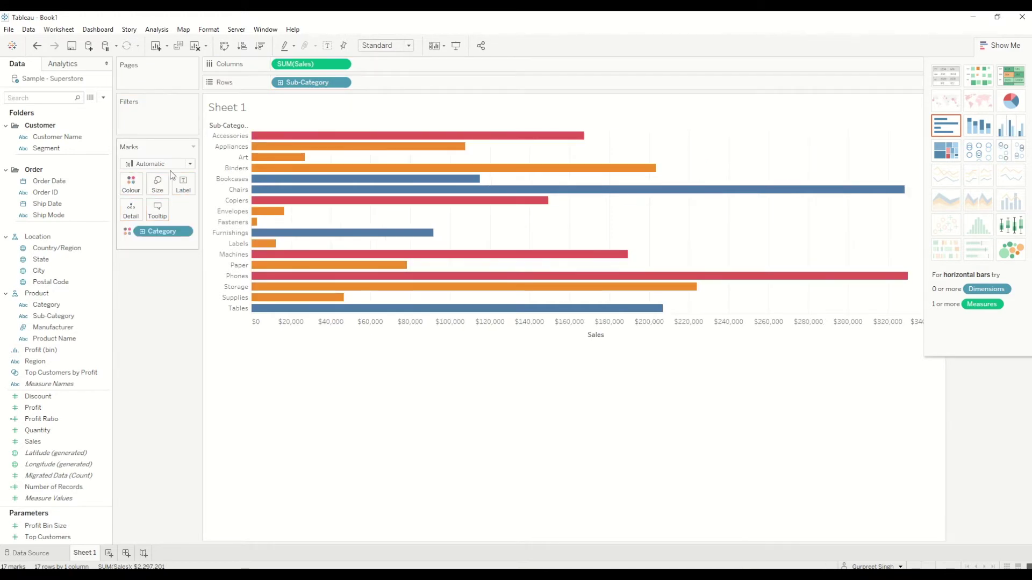
left_click(135, 185)
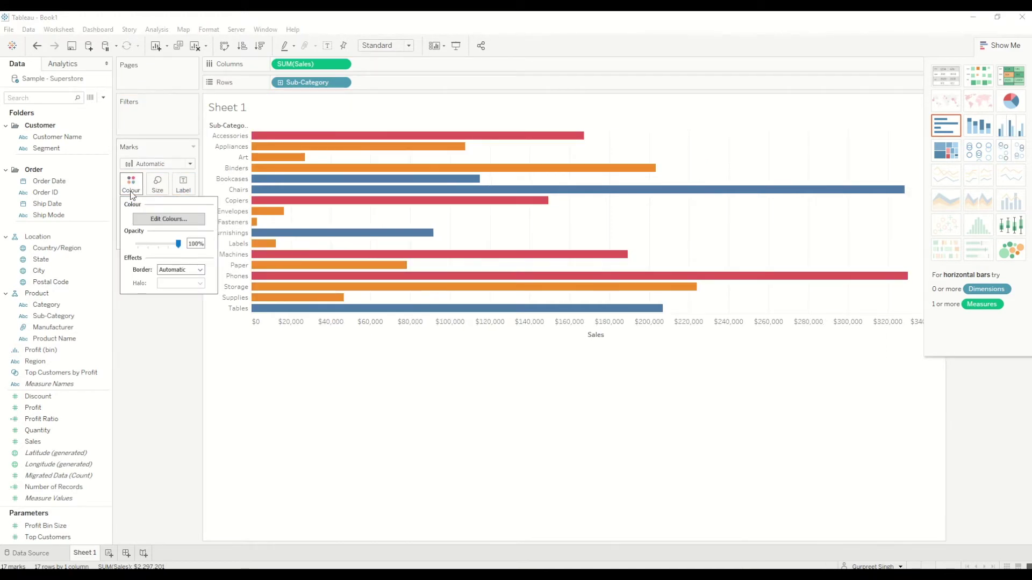
left_click(183, 219)
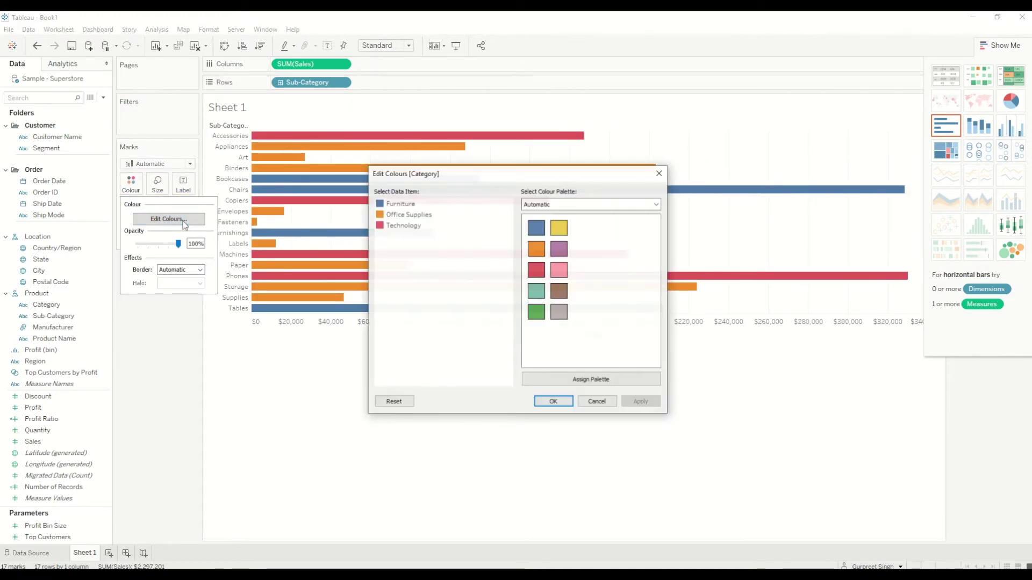
left_click(610, 203)
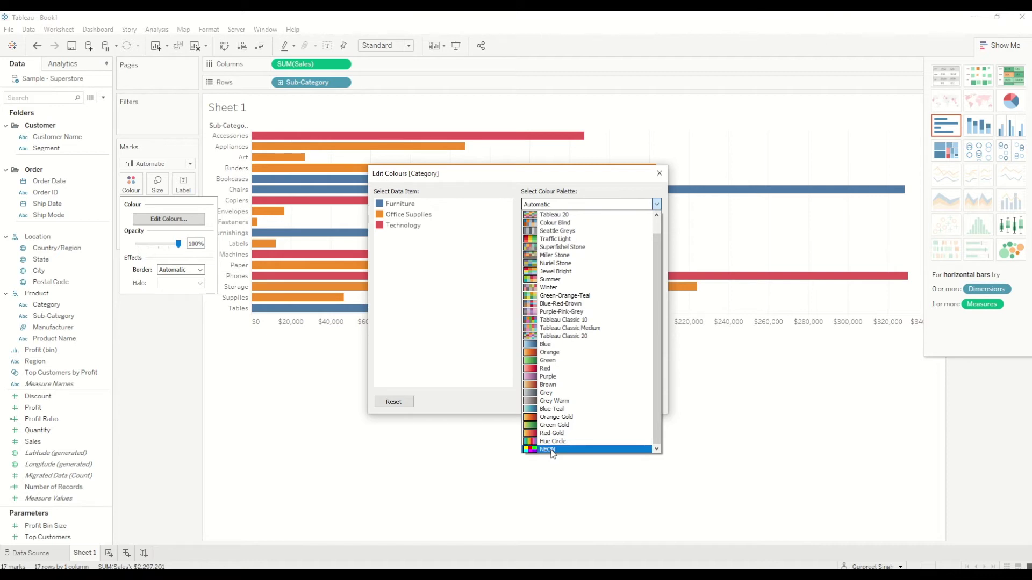
left_click(548, 449)
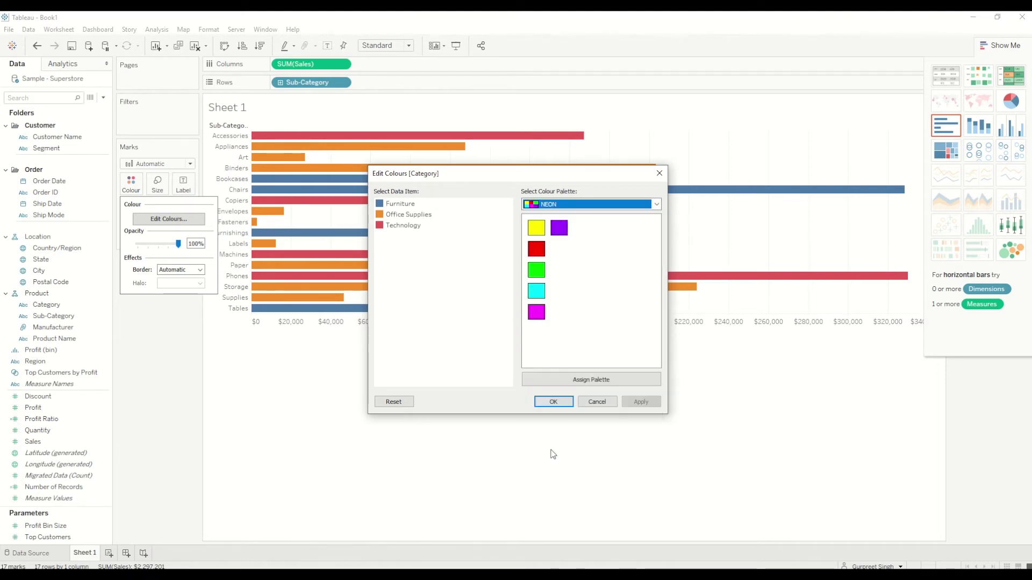
left_click(589, 382)
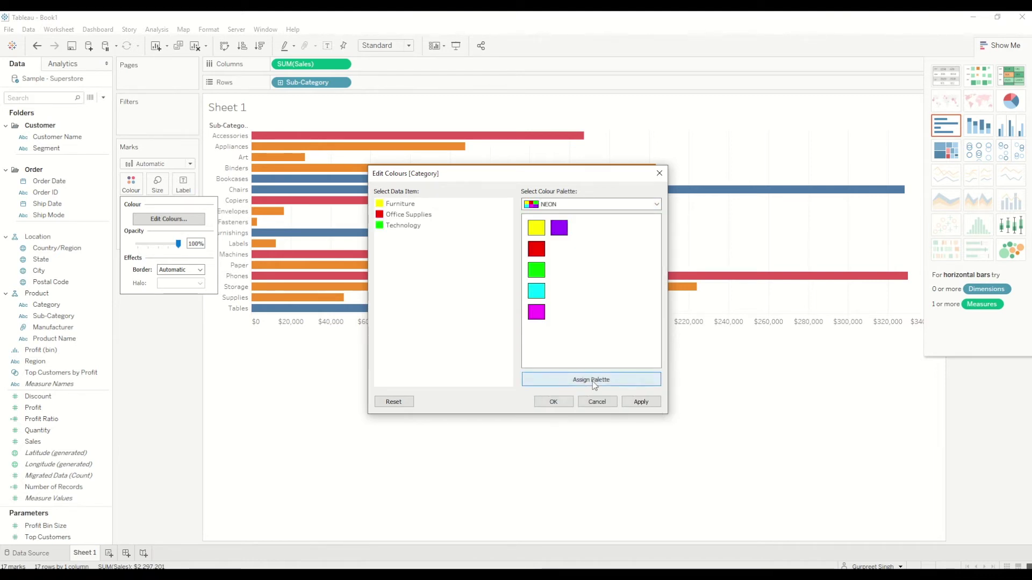
left_click(553, 402)
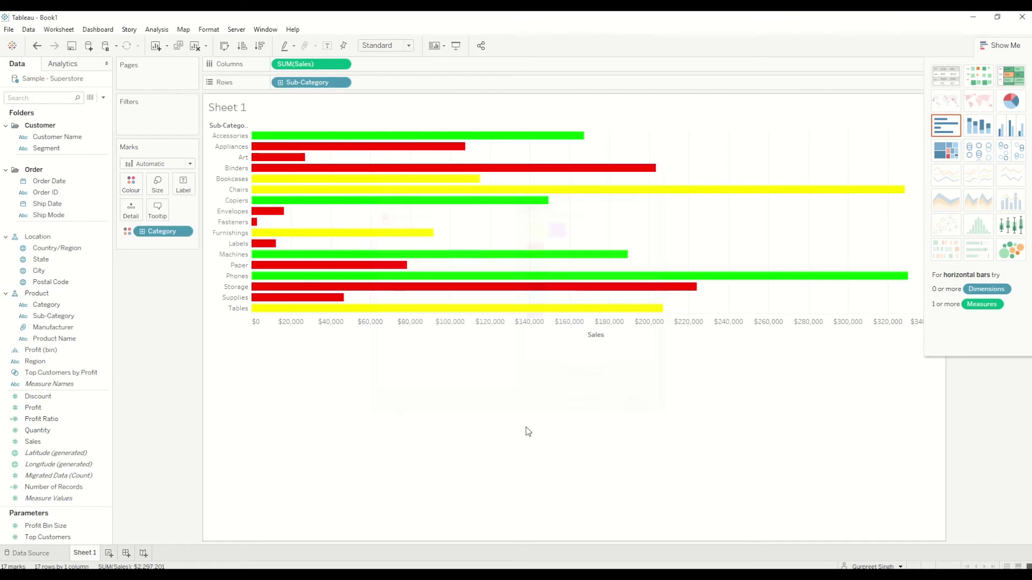
Set the worksheet background shading to black
right_click(476, 224)
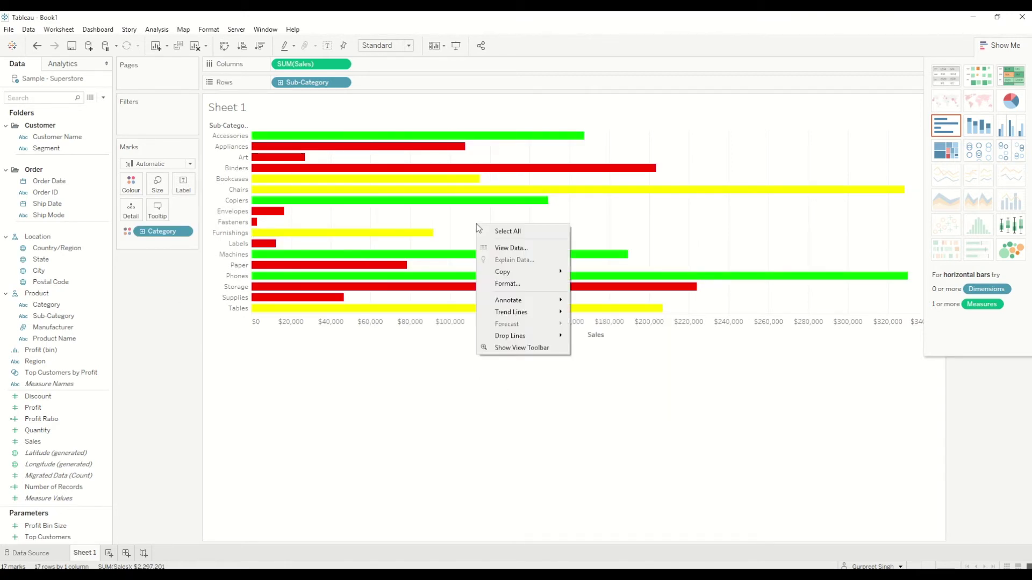
left_click(521, 284)
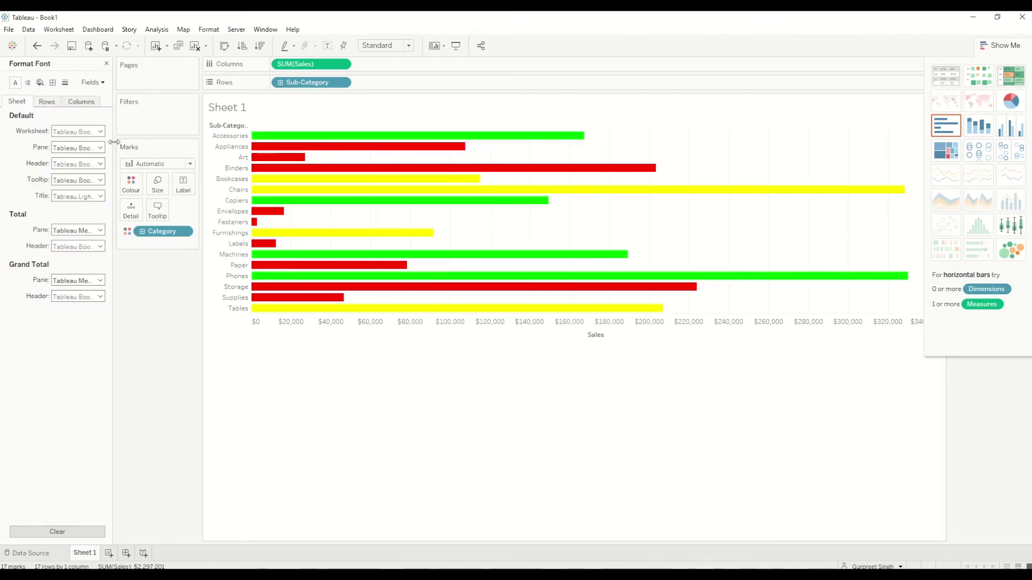
left_click(40, 82)
left_click(58, 133)
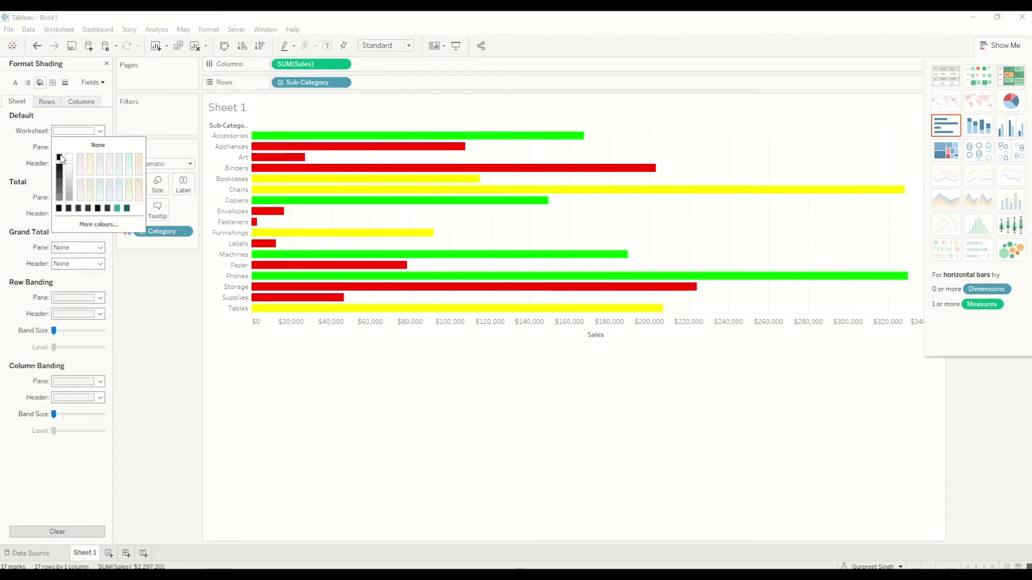
left_click(60, 157)
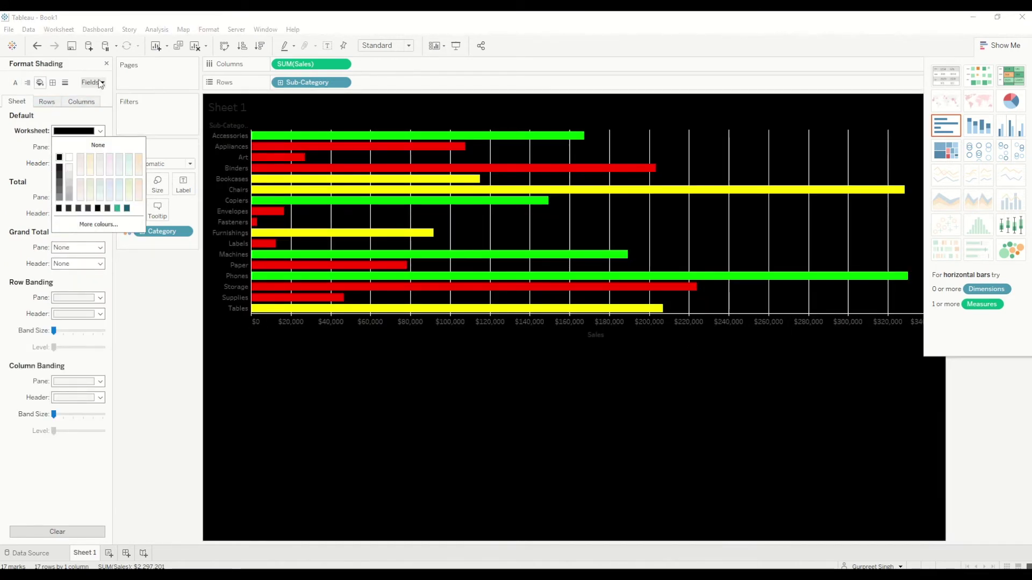
Remove the grid lines and hide the Sales axis header
left_click(65, 82)
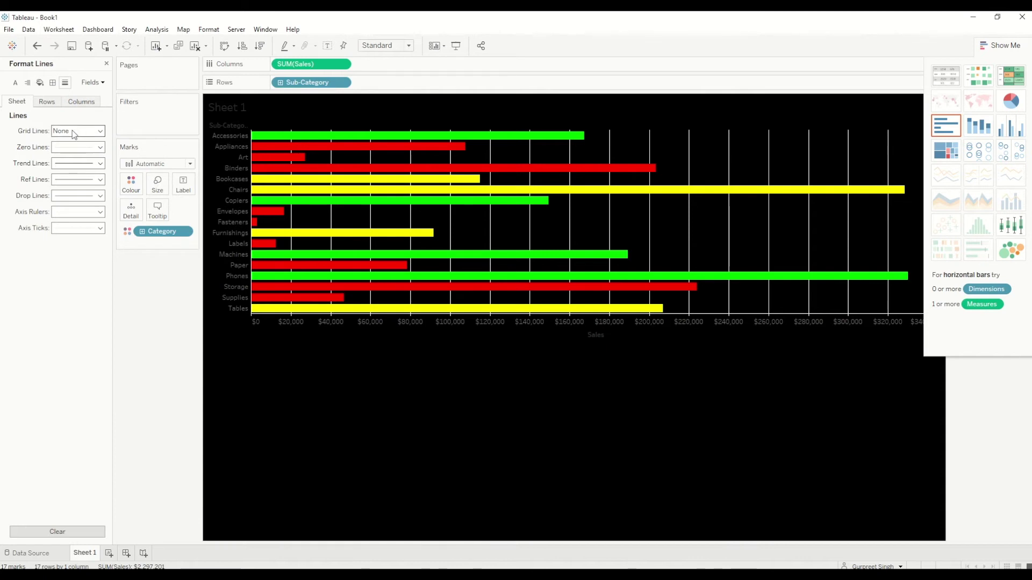
left_click(47, 105)
left_click(91, 102)
left_click(73, 134)
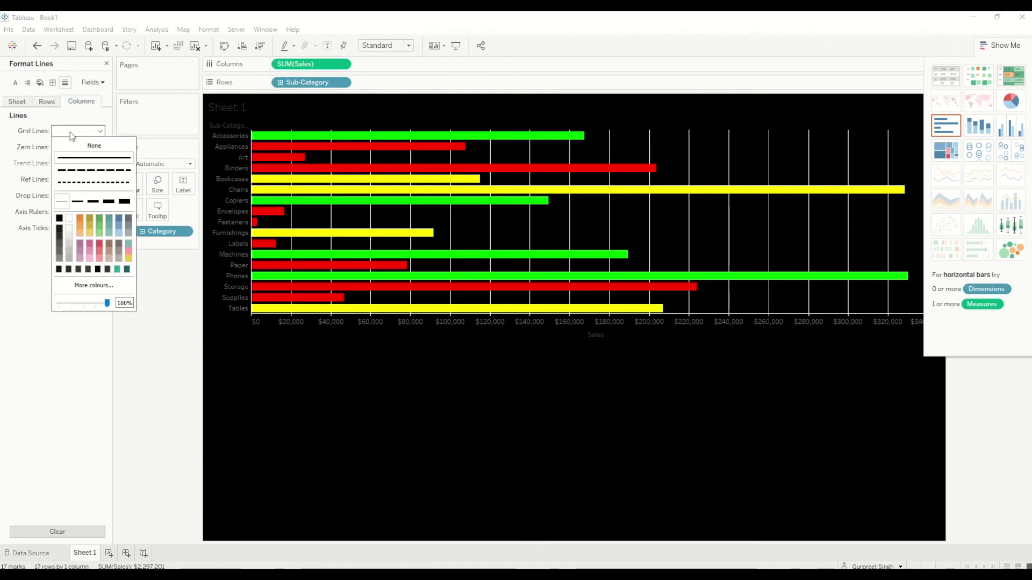
right_click(384, 320)
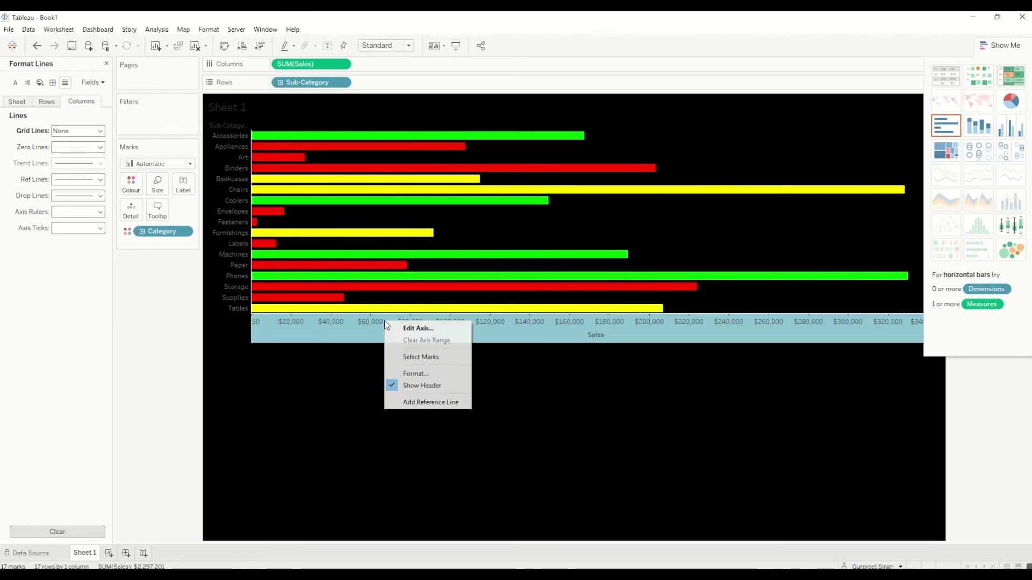
left_click(425, 385)
mouse_move(279, 157)
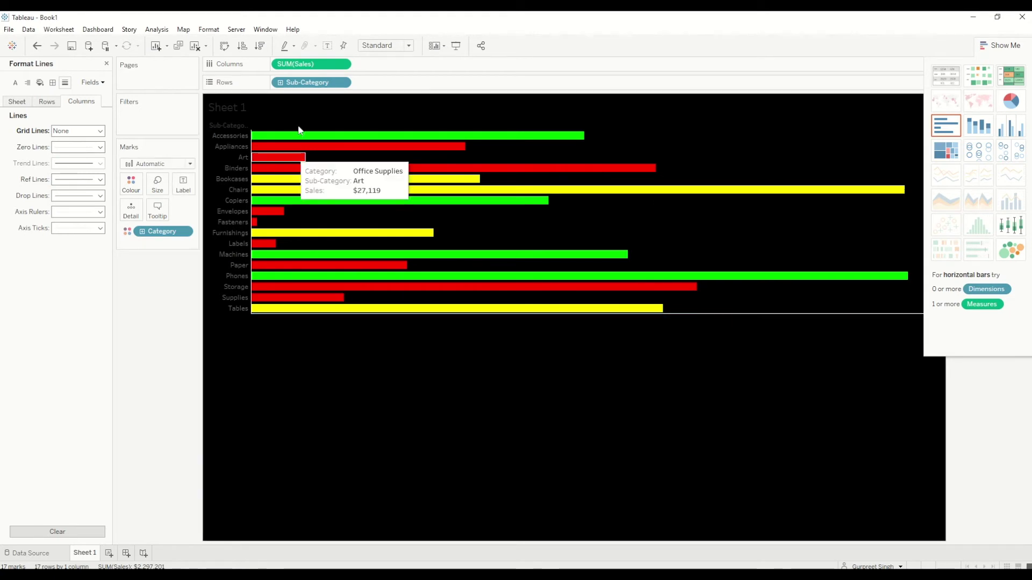
Label each bar with its SUM(Sales) value
left_click_drag(320, 67, 188, 194)
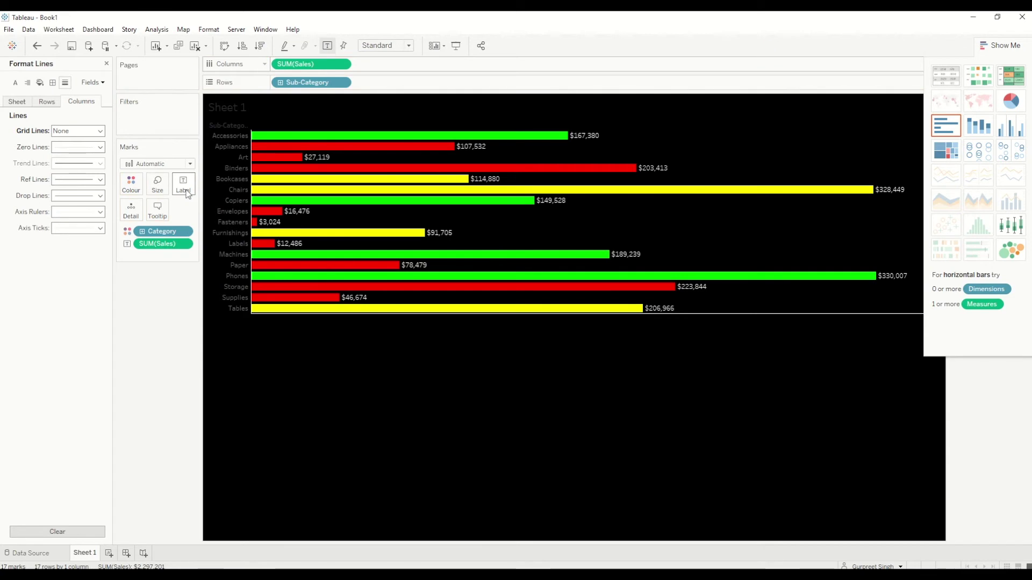
right_click(224, 158)
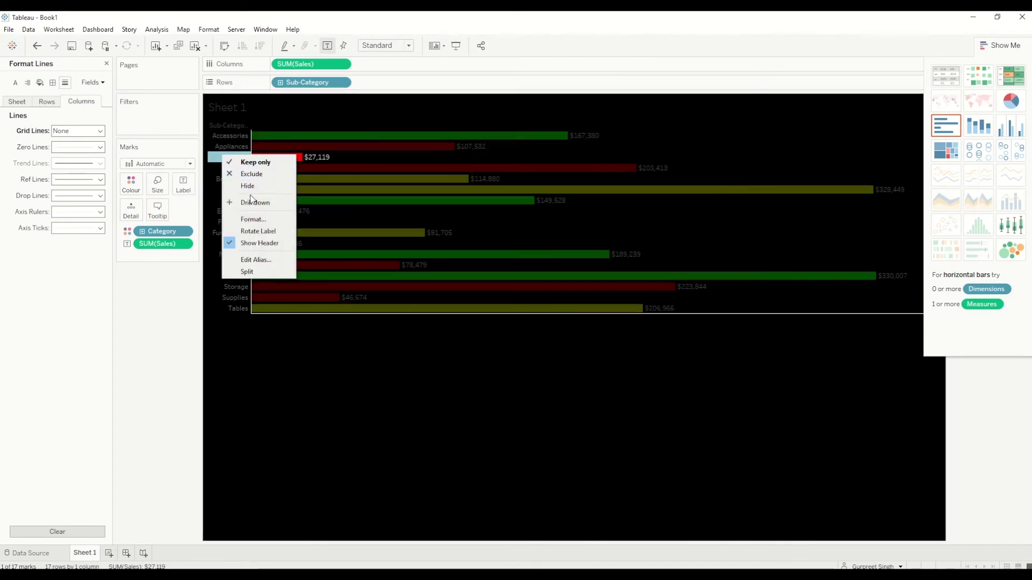
left_click(319, 405)
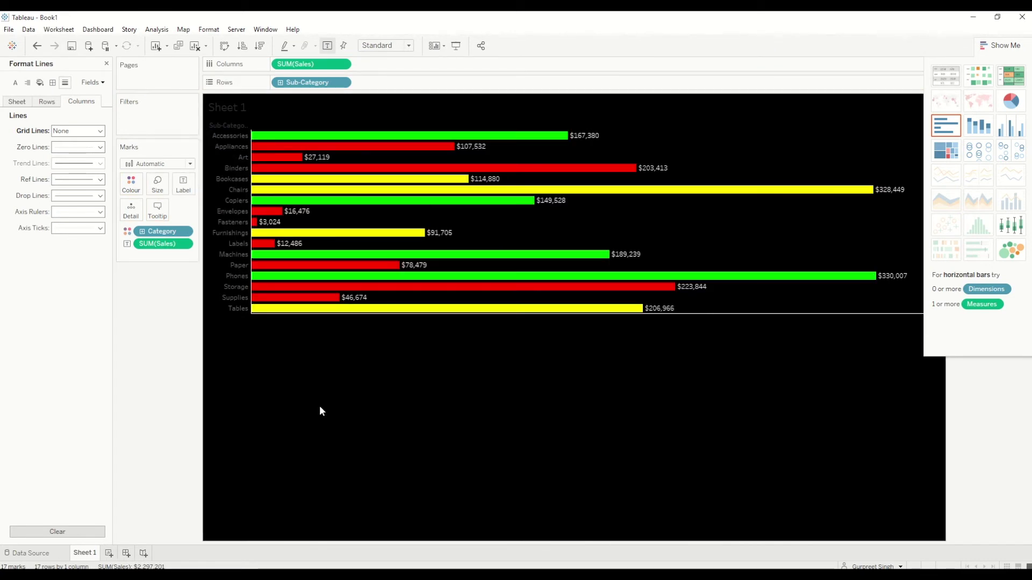
Set the worksheet font colour to white and hide the Sheet 1 title
left_click(15, 83)
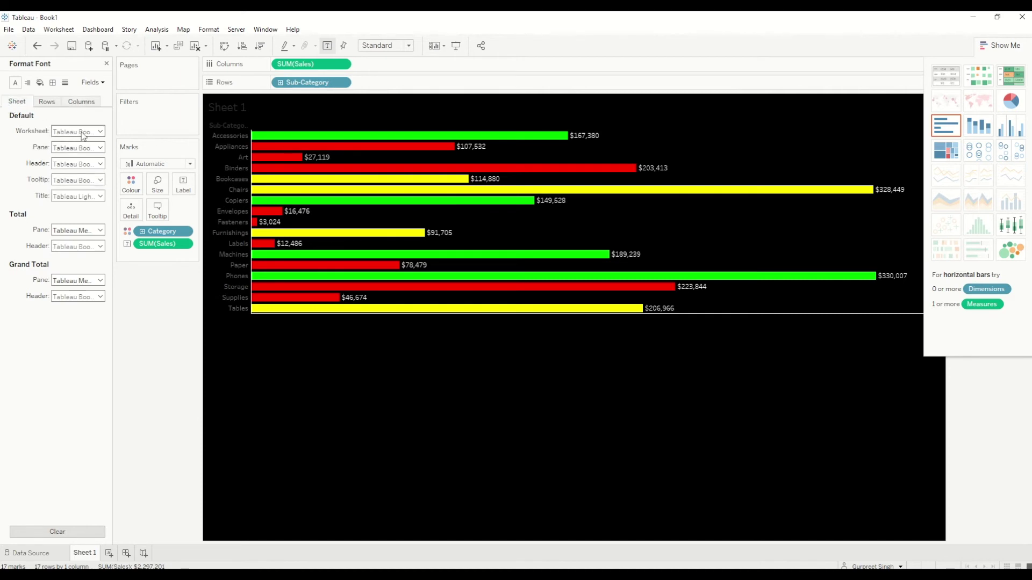
left_click(77, 131)
left_click(72, 194)
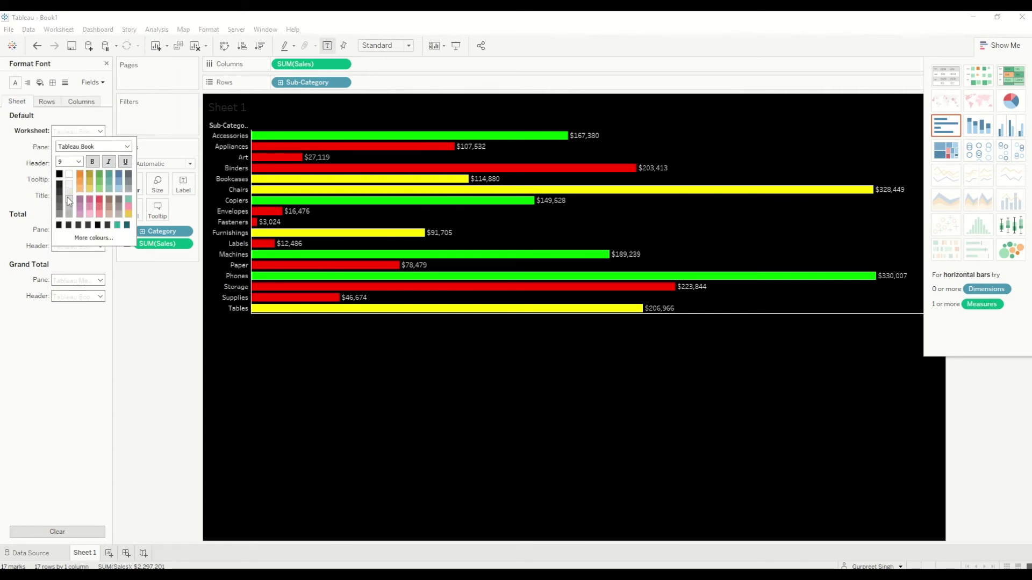
left_click(247, 107)
right_click(247, 107)
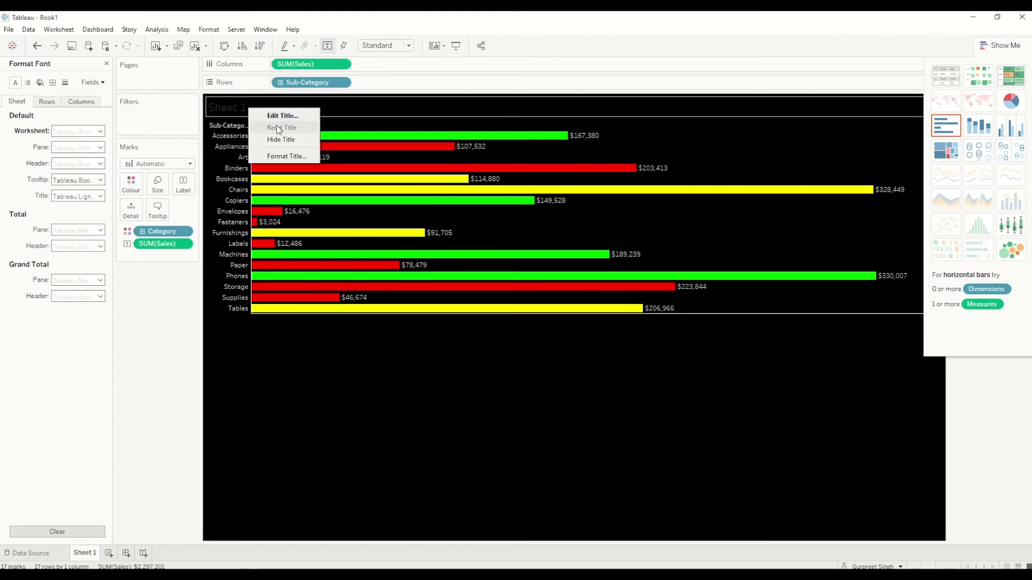
left_click(280, 140)
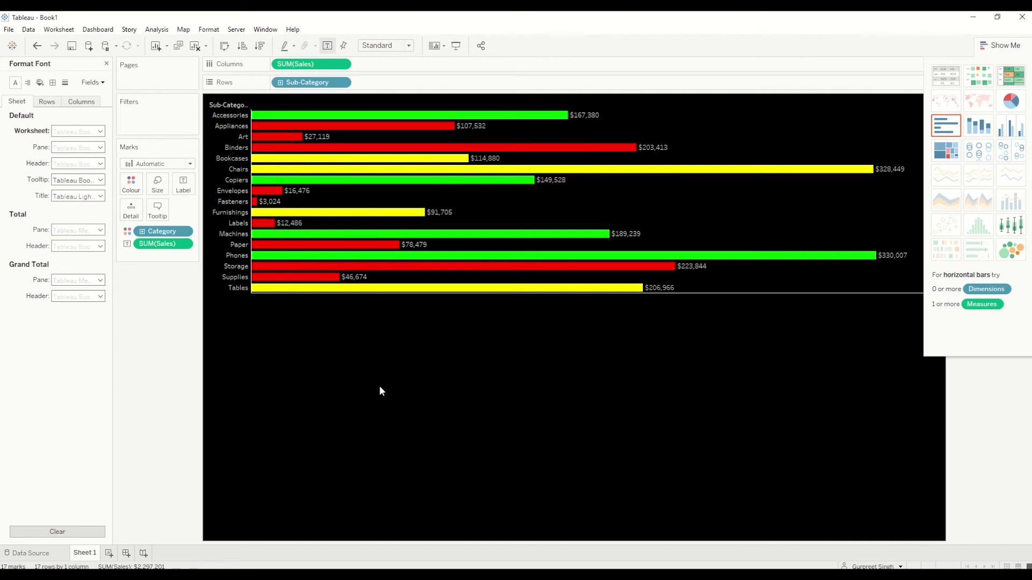
Switch to packed bubbles in Show Me and make the worksheet font light grey
left_click(1011, 251)
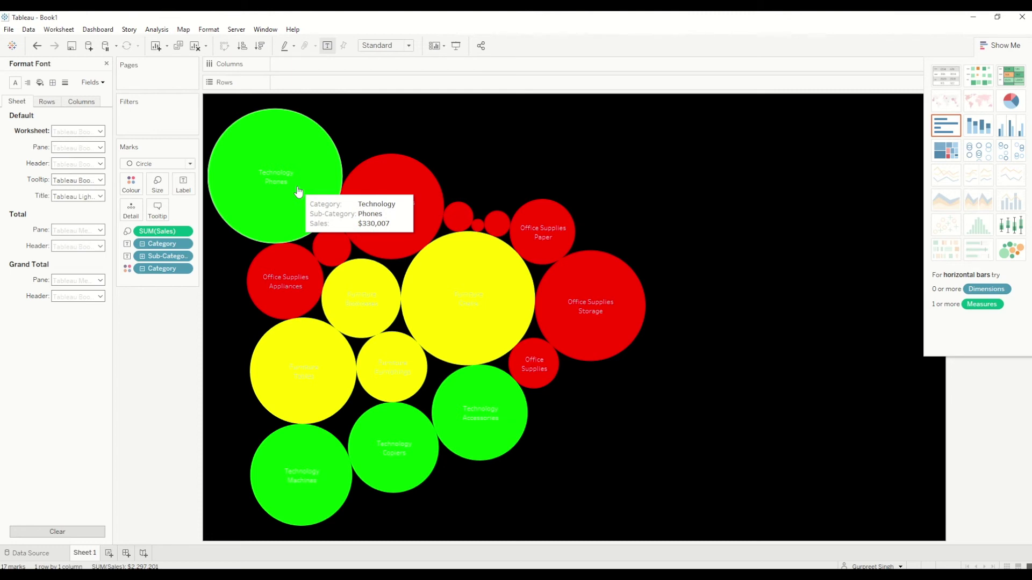
left_click(82, 137)
left_click(60, 196)
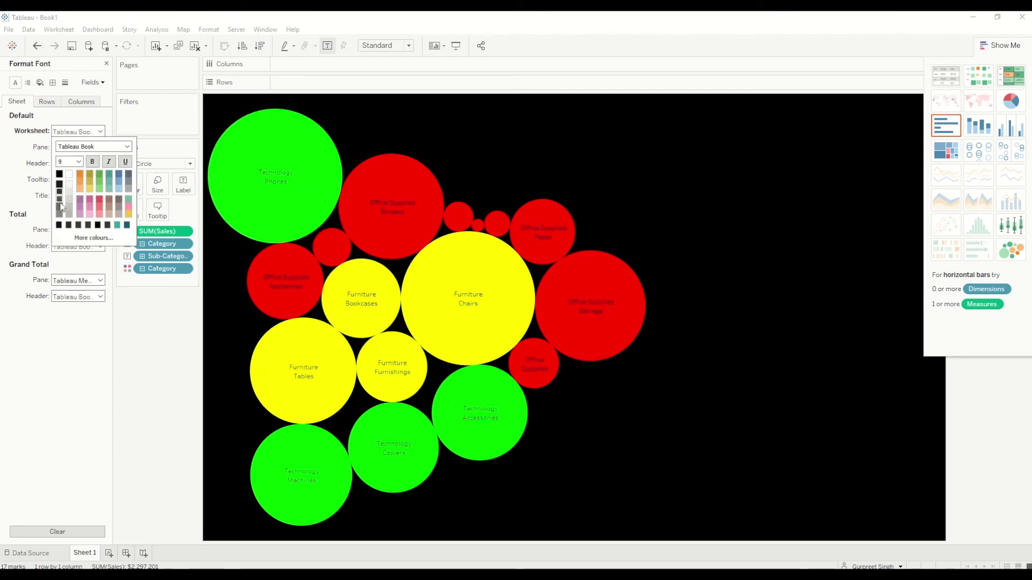
left_click(69, 207)
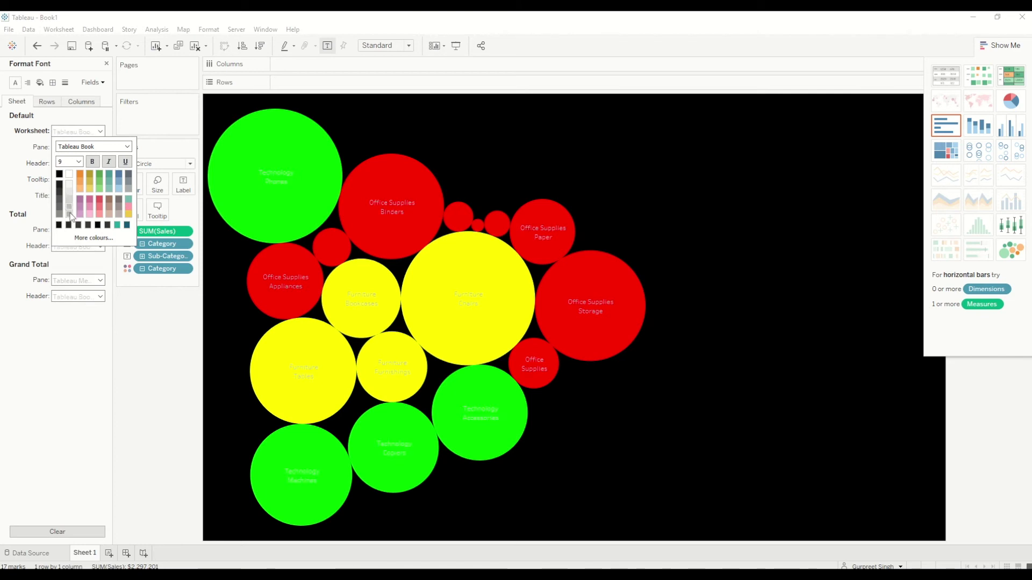
left_click(135, 355)
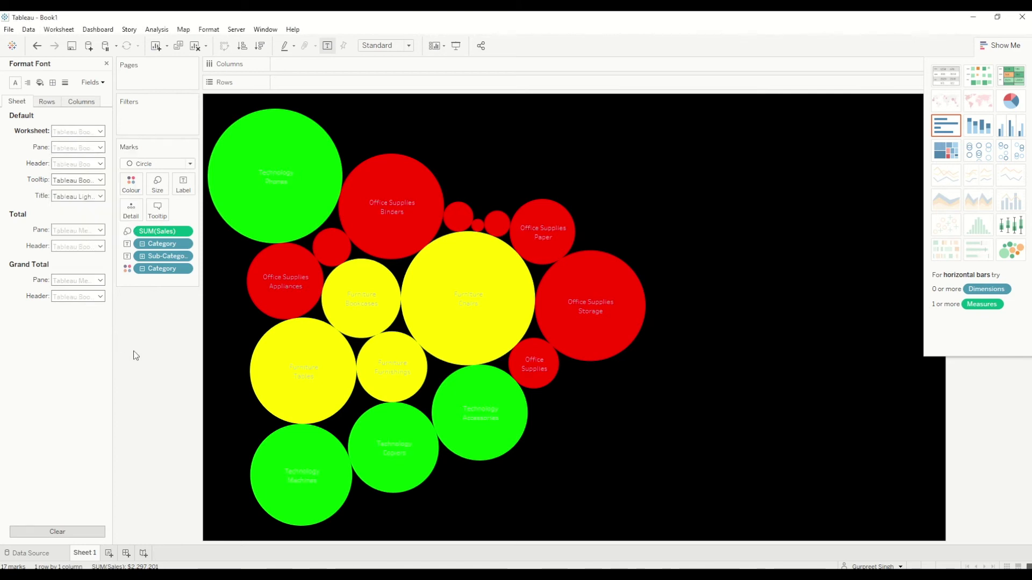